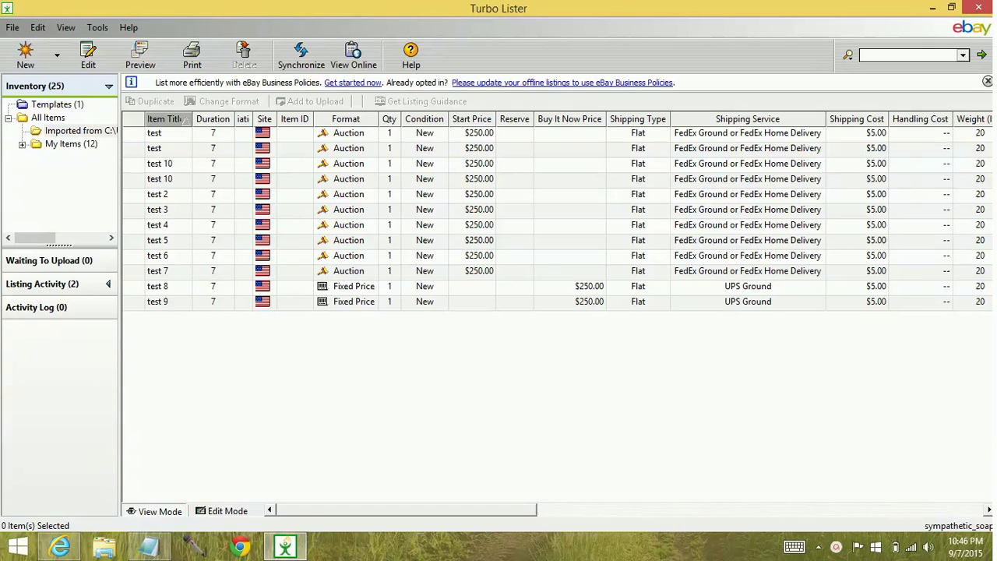
- Select all 12 listings and export them in Turbo Lister Format (CSV)
{"action": "left_click", "coordinate": [155, 136]}
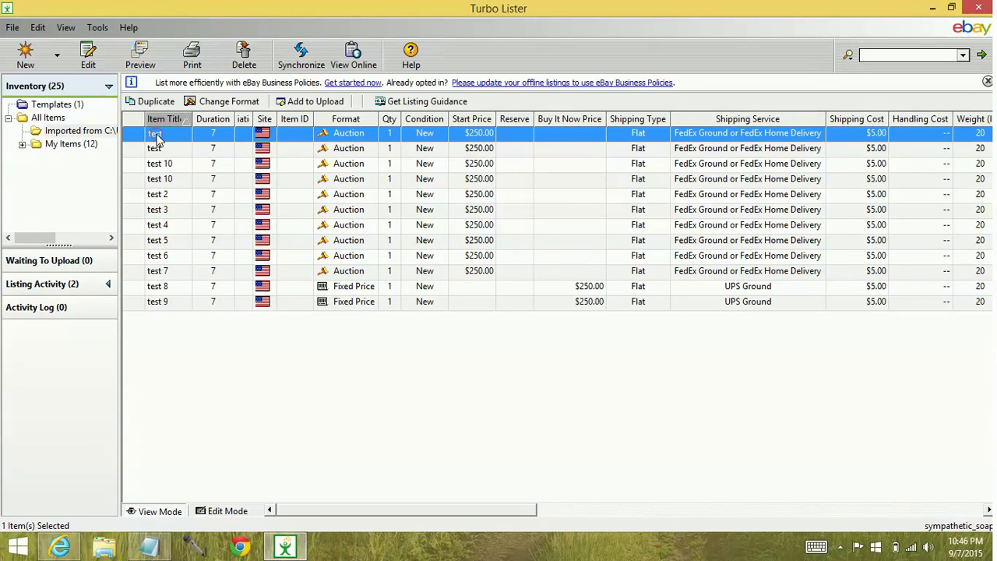
{"action": "key", "text": "ctrl+a"}
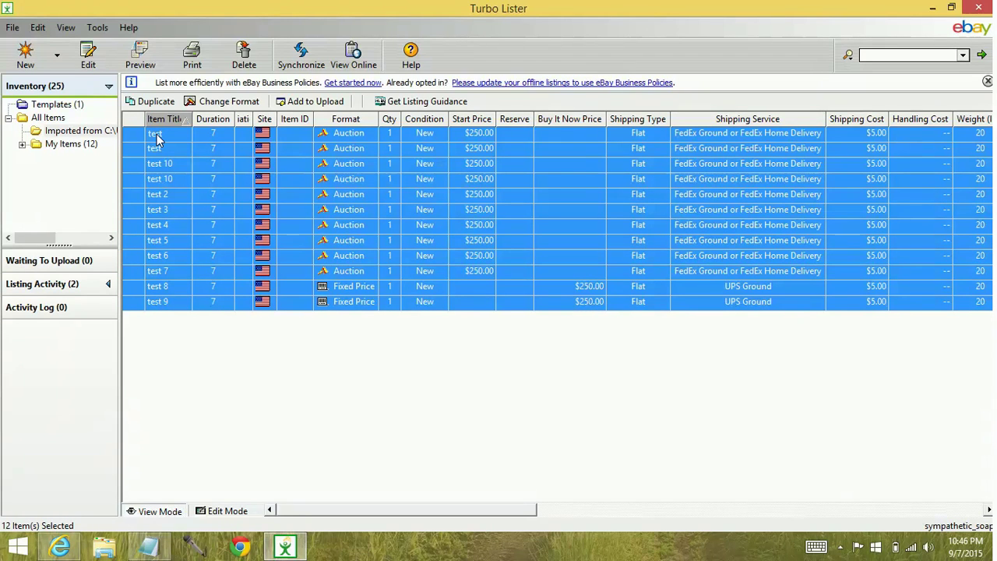
{"action": "left_click", "coordinate": [13, 28]}
{"action": "left_click", "coordinate": [44, 114]}
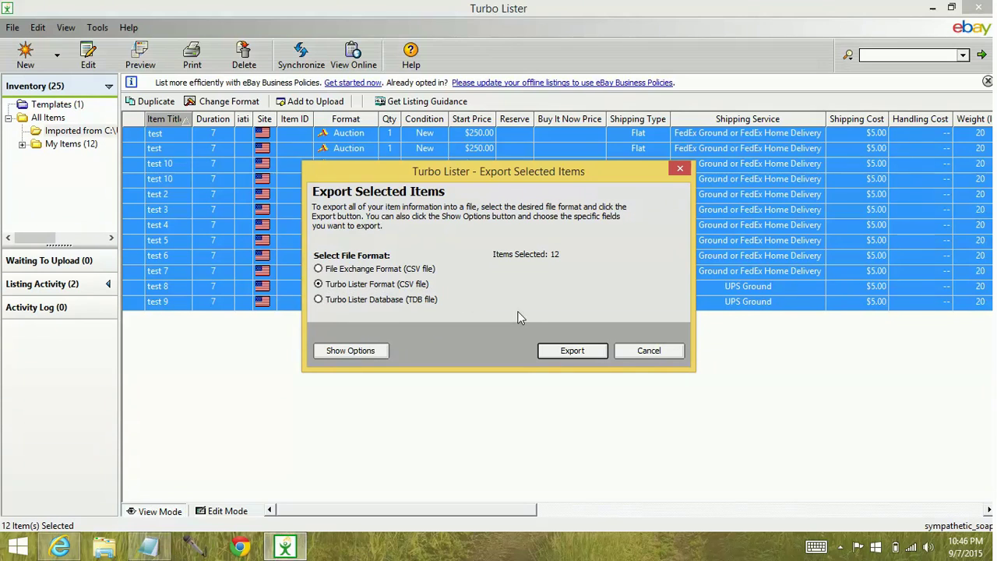
{"action": "left_click", "coordinate": [549, 350]}
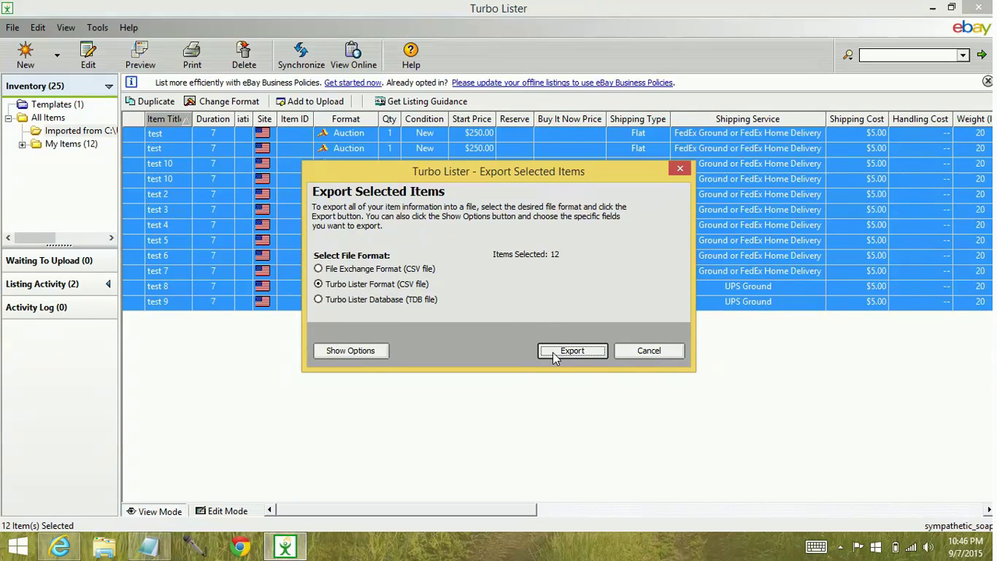
- Save the exported CSV as 'test' on the Desktop
{"action": "left_click", "coordinate": [554, 352]}
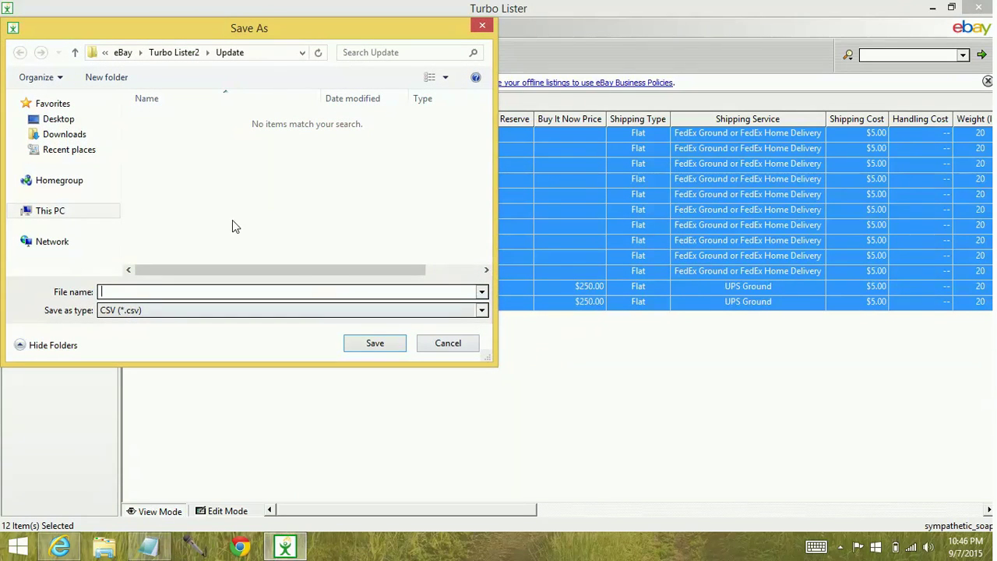
{"action": "left_click", "coordinate": [60, 120]}
{"action": "left_click", "coordinate": [121, 293]}
{"action": "type", "text": "t"}
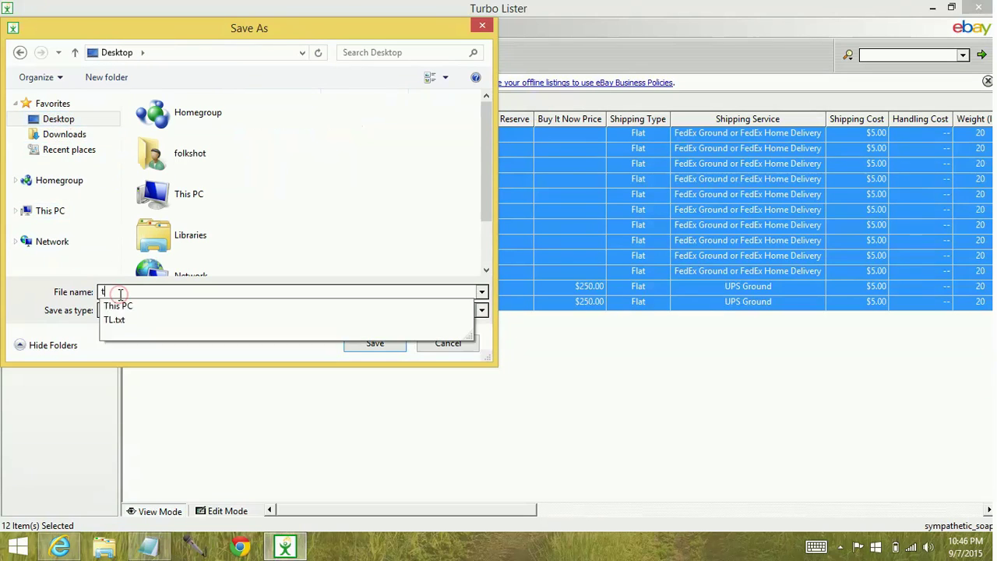
{"action": "type", "text": "est"}
{"action": "left_click", "coordinate": [370, 347]}
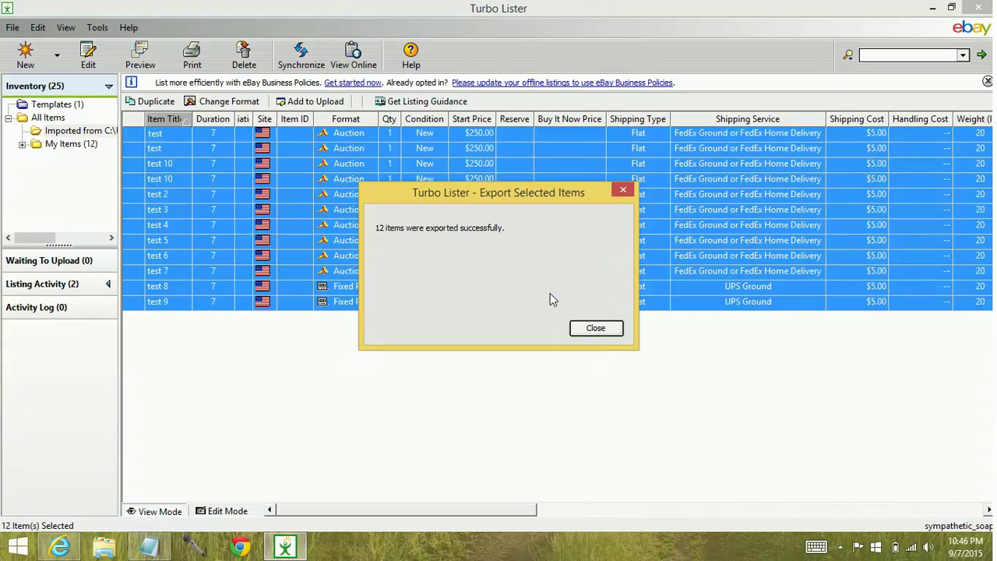
- Dismiss the export message and switch to the empty user file with 0 items
{"action": "left_click", "coordinate": [594, 329]}
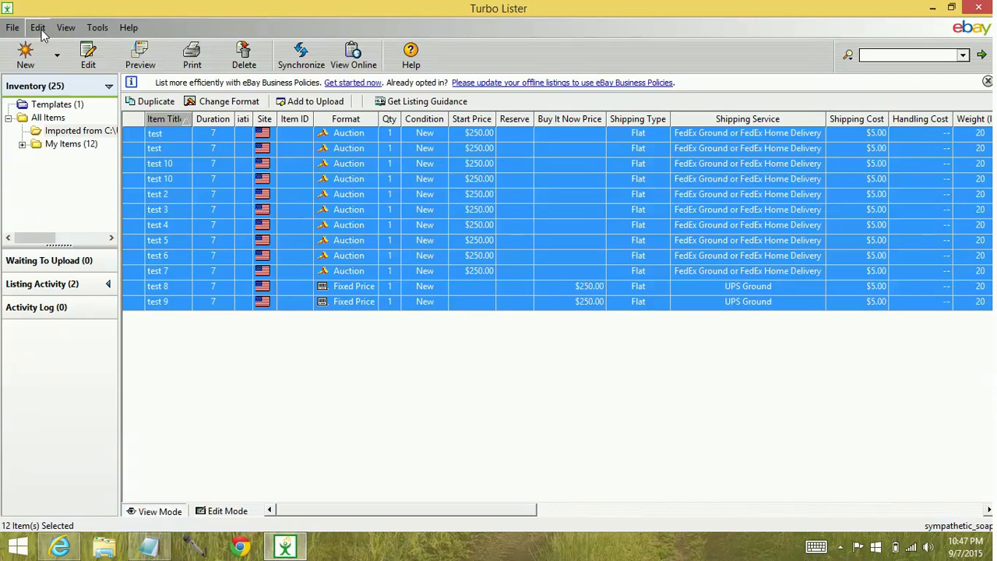
{"action": "left_click", "coordinate": [12, 28]}
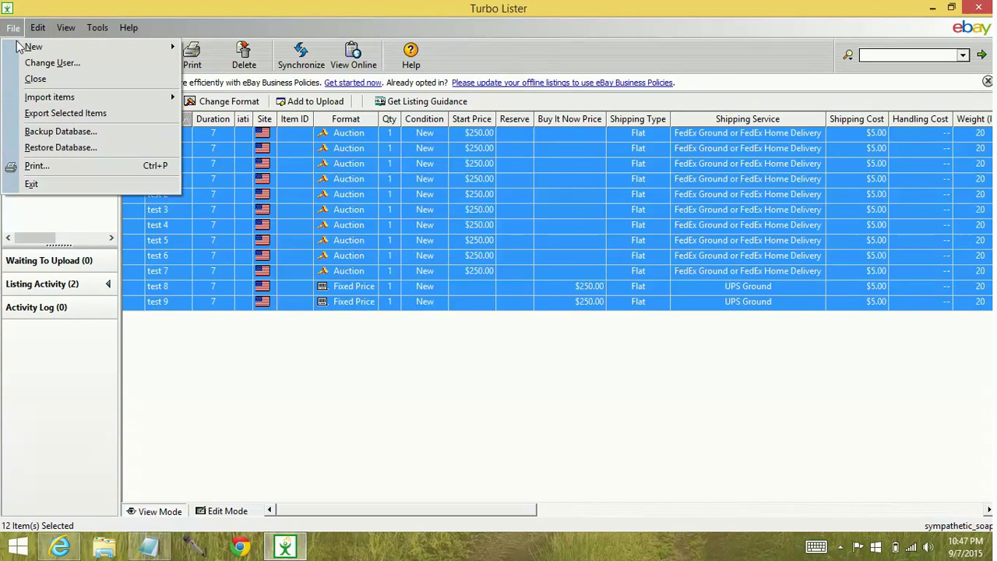
{"action": "mouse_move", "coordinate": [156, 46]}
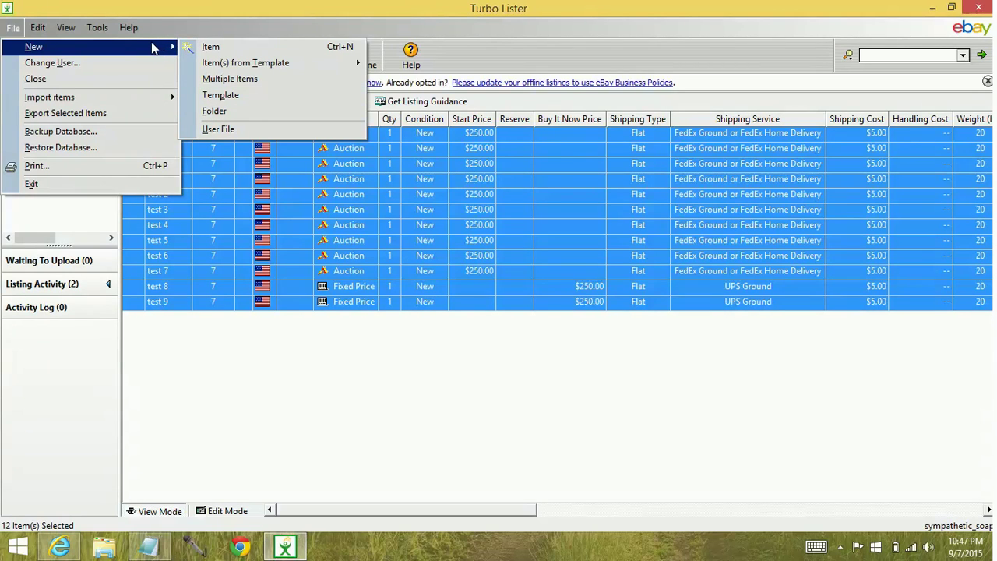
{"action": "left_click", "coordinate": [45, 66]}
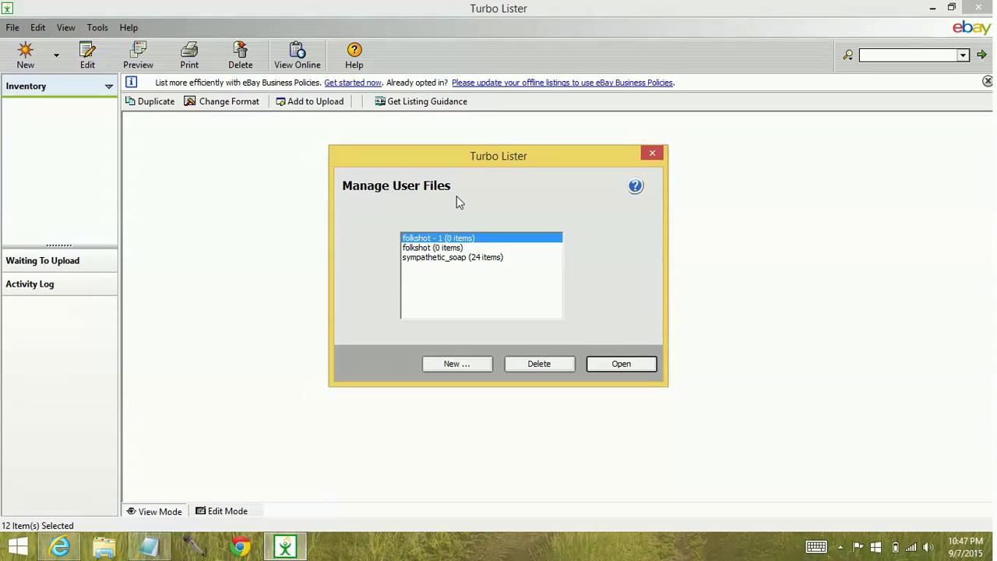
{"action": "left_click", "coordinate": [432, 248]}
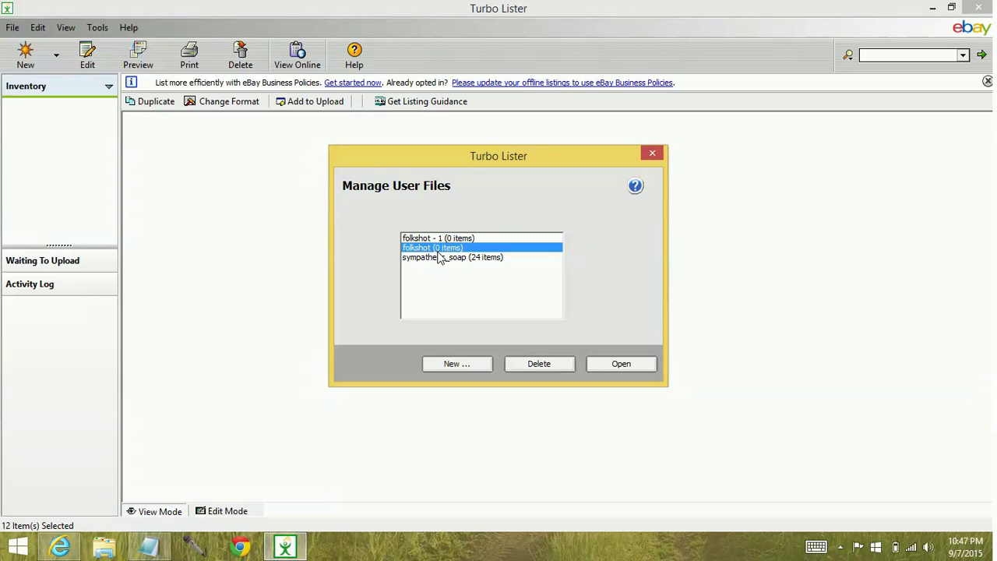
{"action": "left_click", "coordinate": [635, 367]}
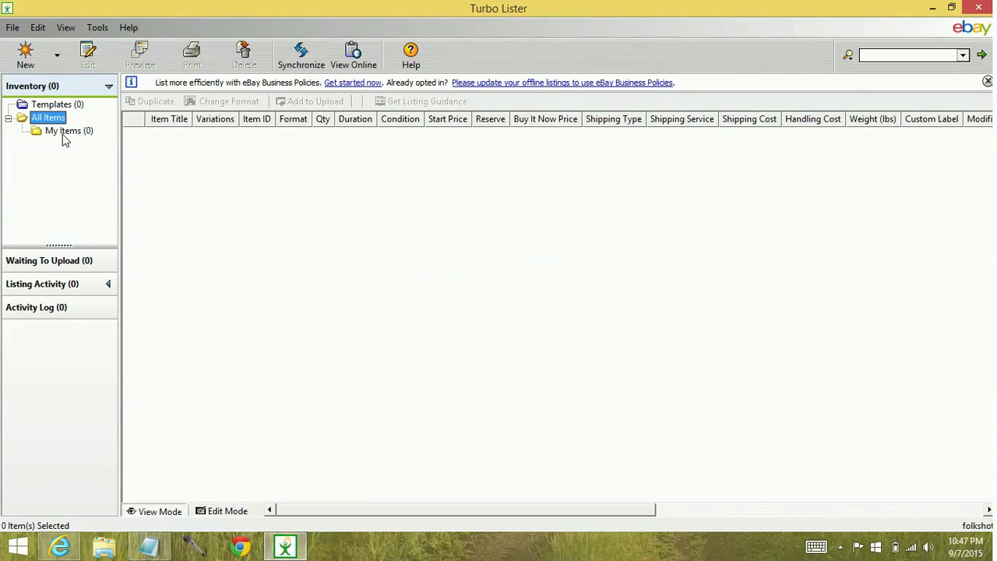
- Import test.csv from the Desktop with all fields checked
{"action": "left_click", "coordinate": [12, 28]}
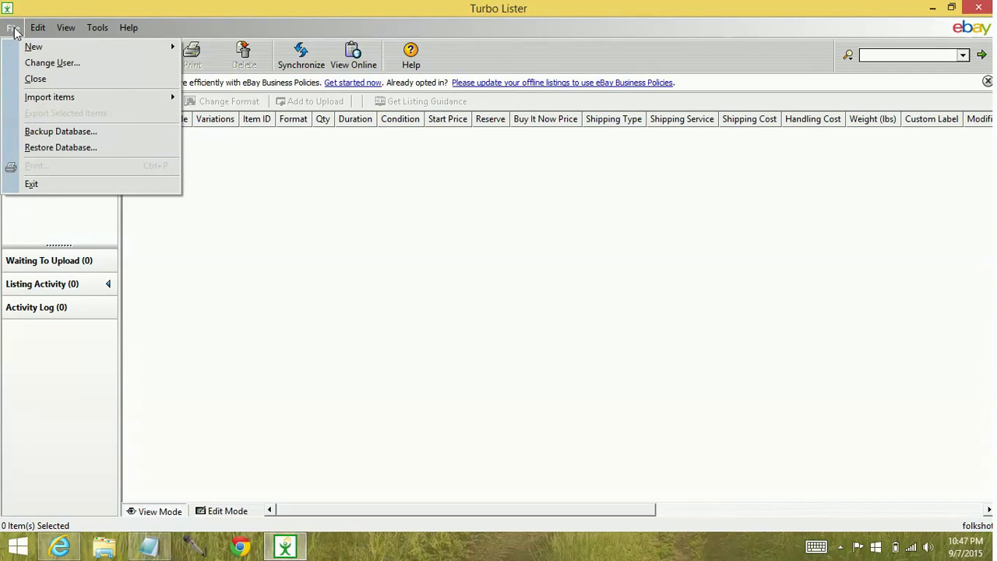
{"action": "mouse_move", "coordinate": [127, 97]}
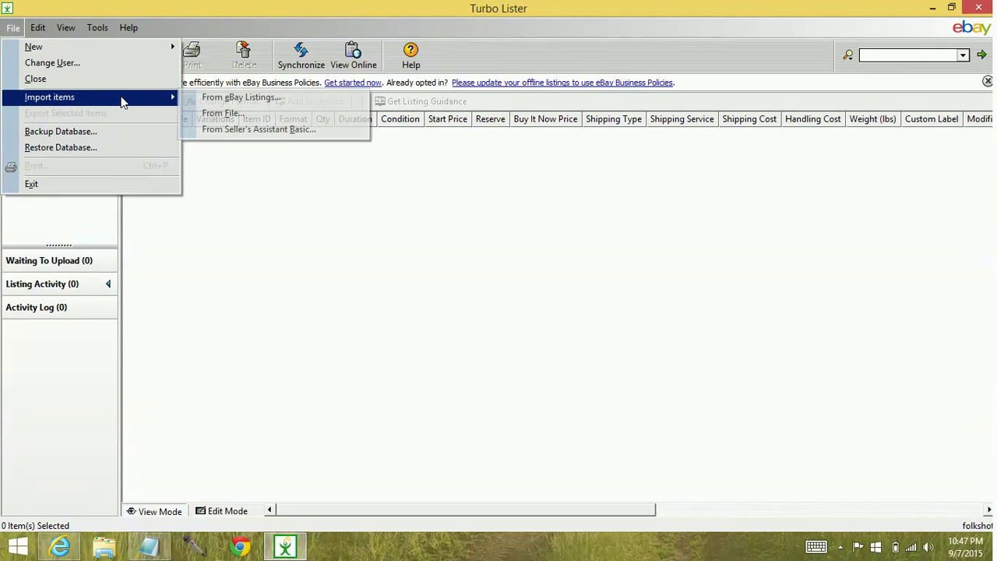
{"action": "left_click", "coordinate": [225, 114]}
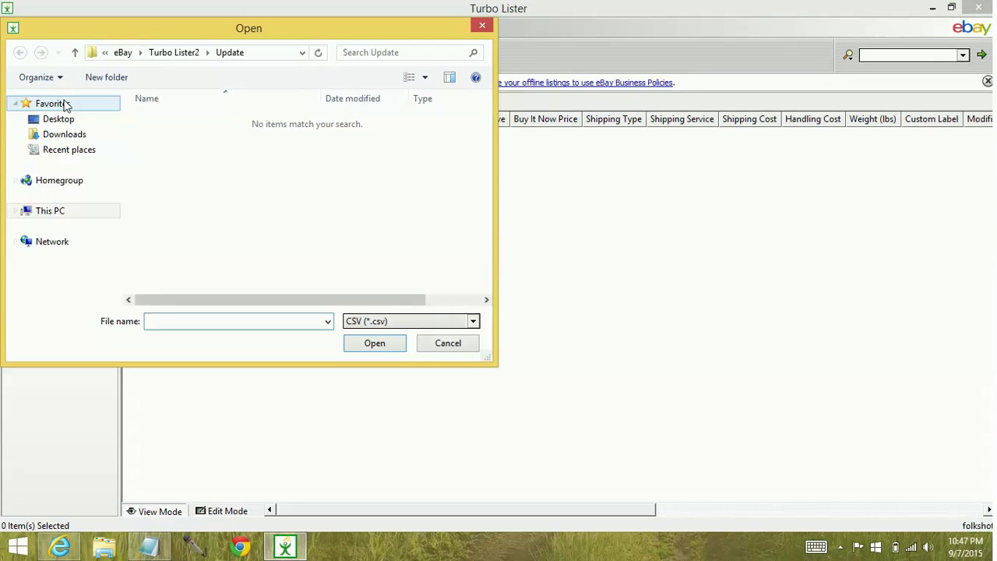
{"action": "left_click", "coordinate": [61, 123]}
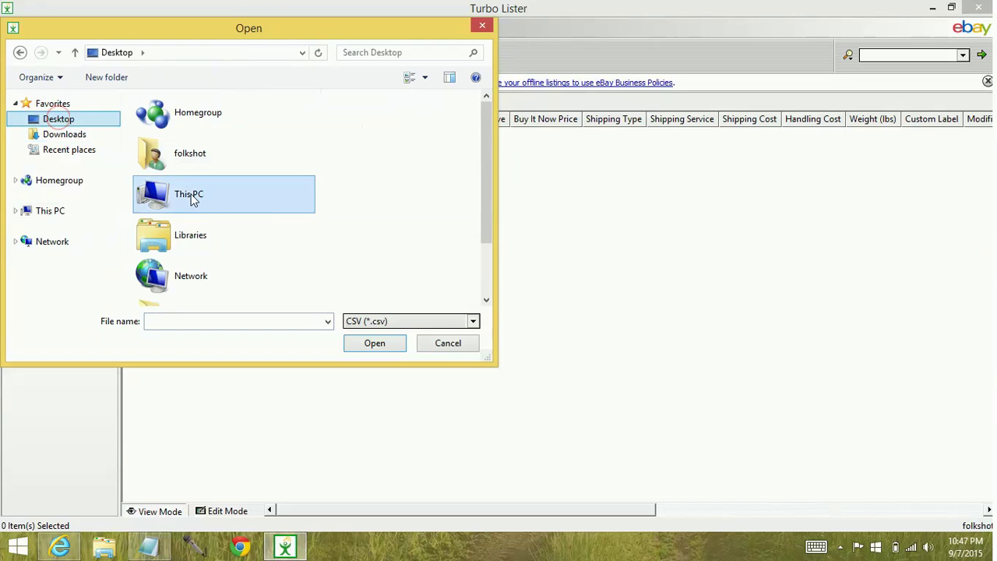
{"action": "left_click_drag", "start_coordinate": [486, 233], "coordinate": [490, 292]}
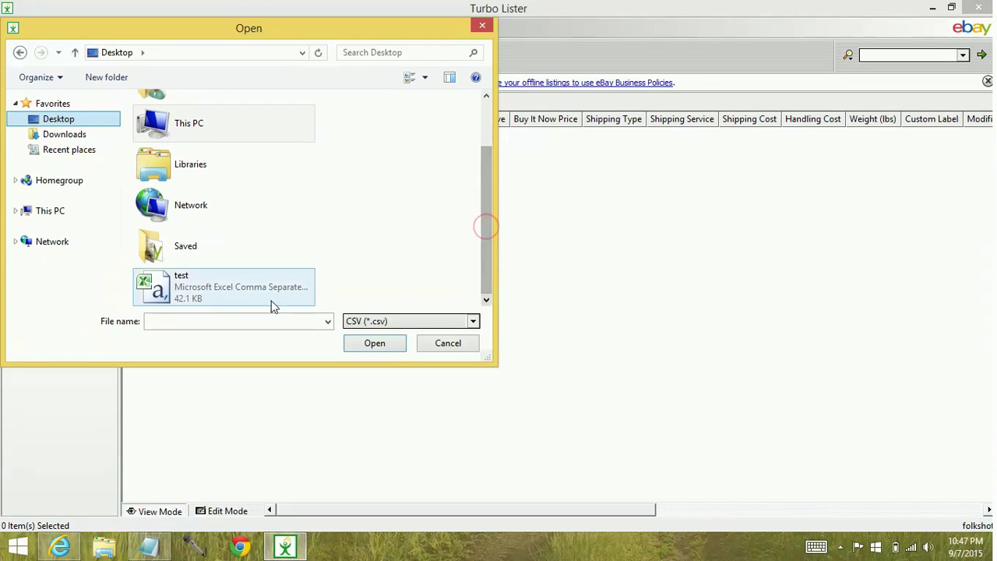
{"action": "left_click", "coordinate": [201, 280]}
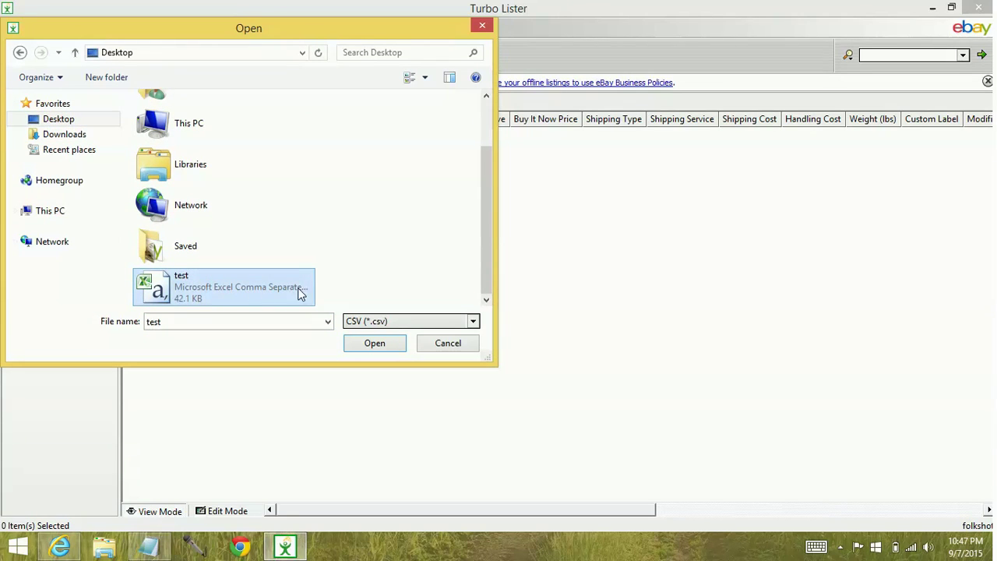
{"action": "left_click", "coordinate": [364, 344]}
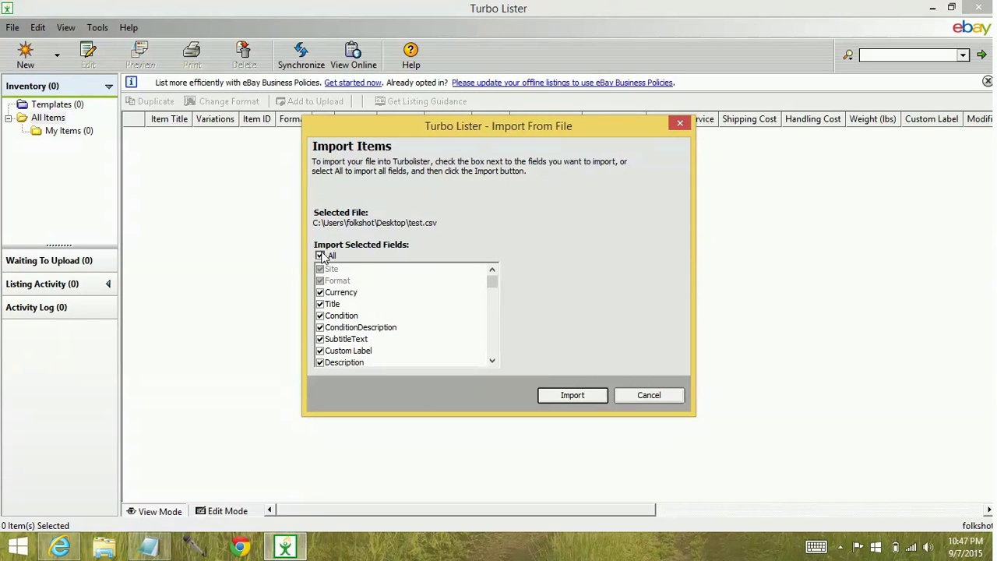
{"action": "left_click", "coordinate": [573, 396]}
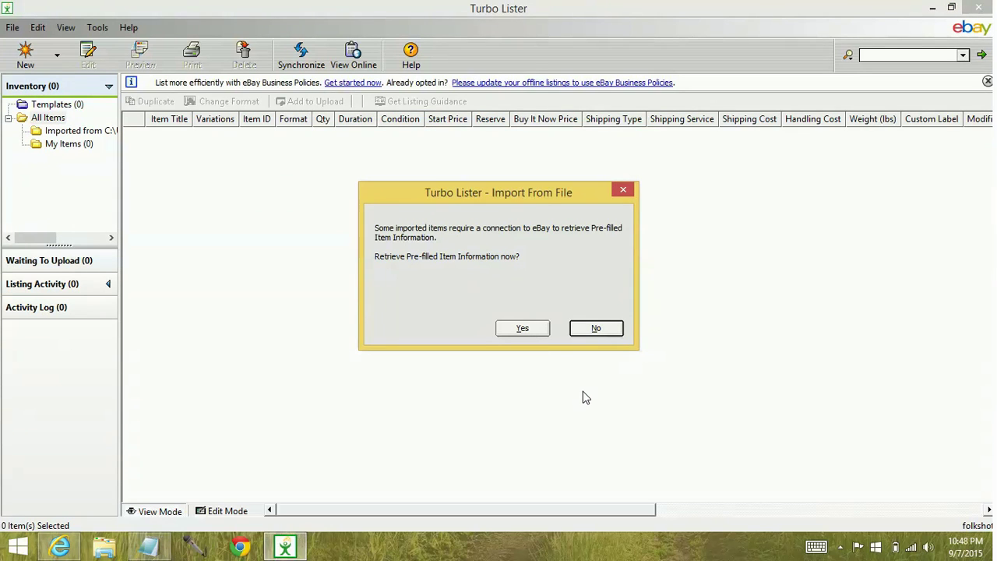
- Accept retrieving pre-filled item information, then close the import success message
{"action": "left_click", "coordinate": [515, 330]}
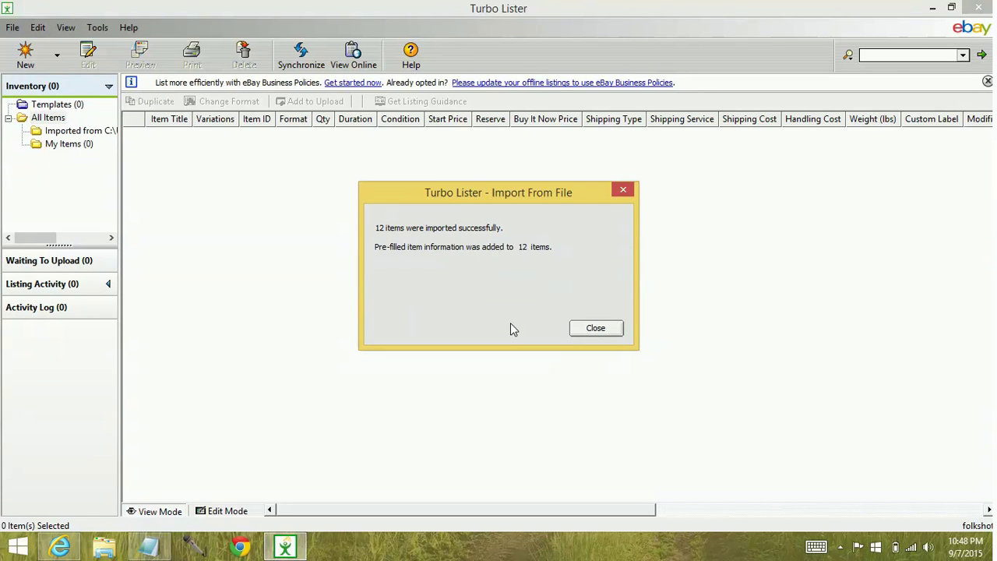
{"action": "left_click", "coordinate": [573, 329]}
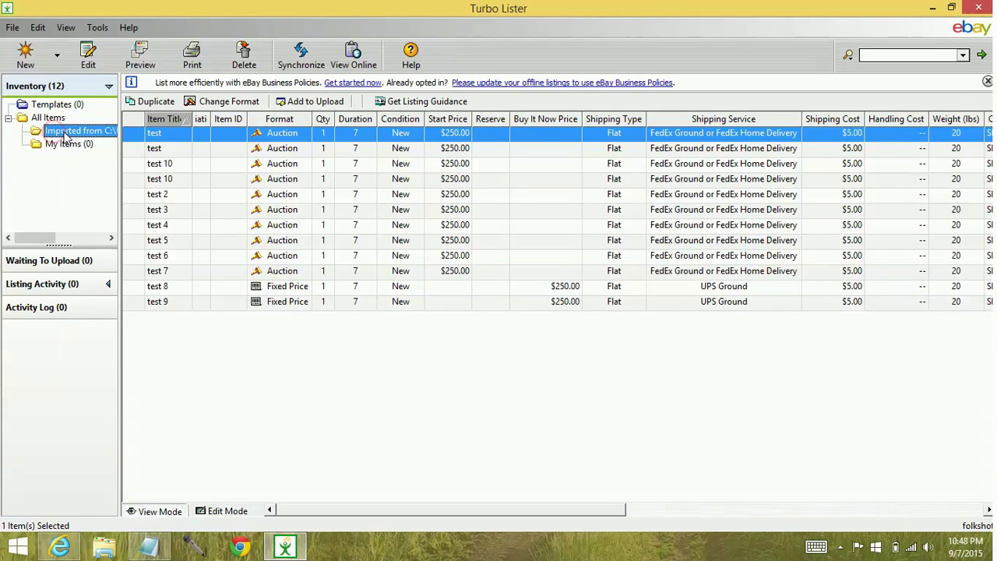
{"action": "left_click", "coordinate": [185, 211]}
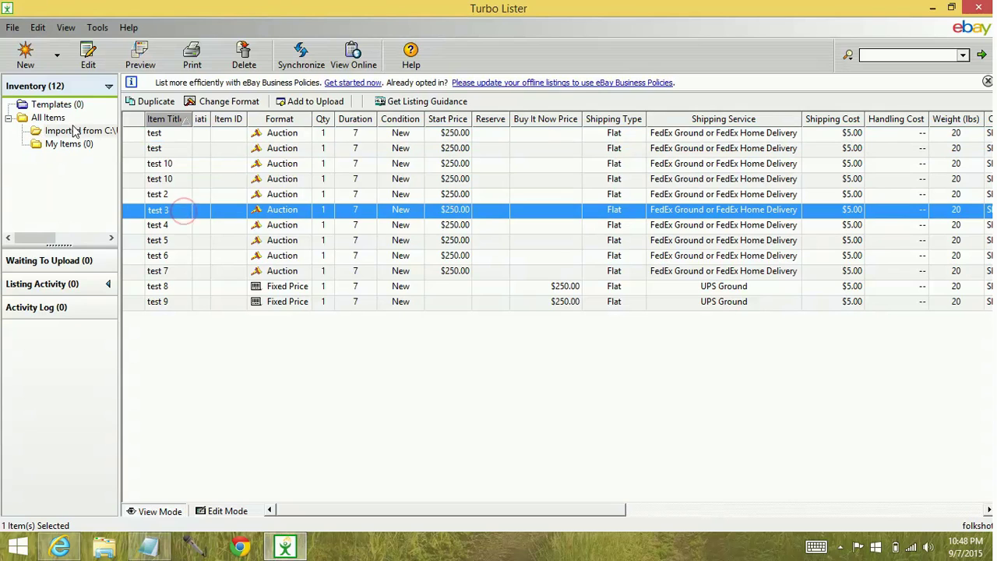
{"action": "left_click", "coordinate": [75, 131]}
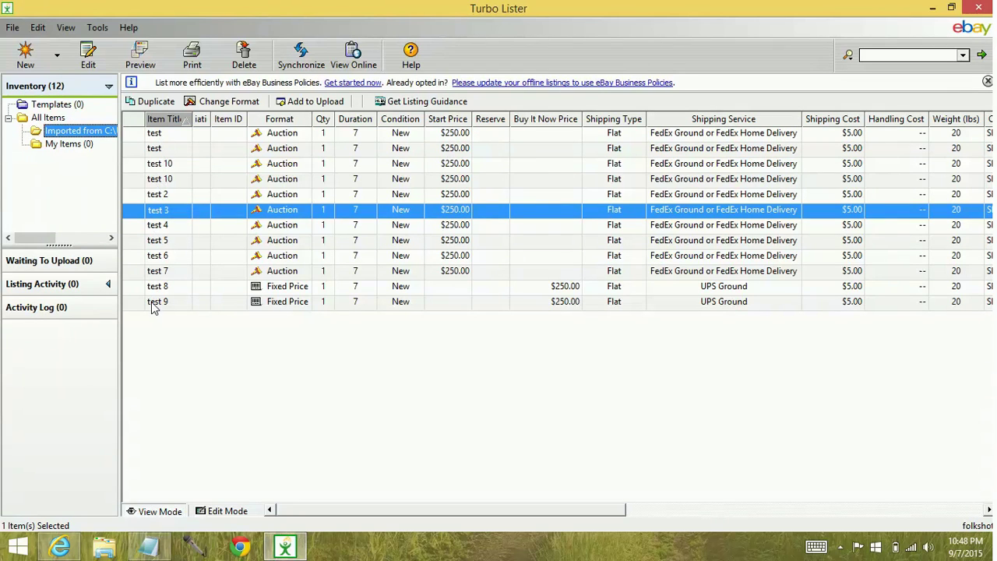
{"action": "left_click", "coordinate": [160, 137]}
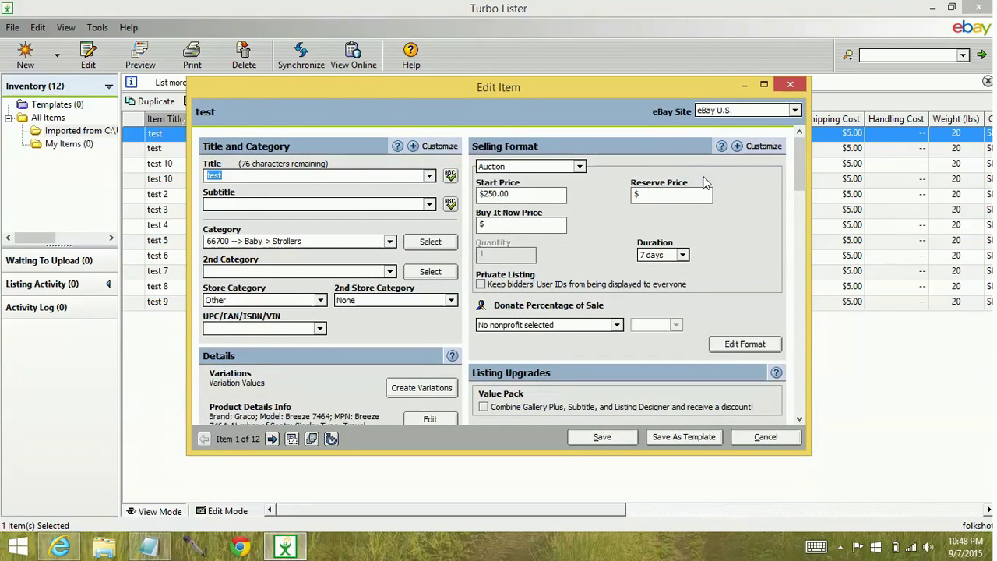
{"action": "left_click_drag", "start_coordinate": [799, 160], "coordinate": [790, 207]}
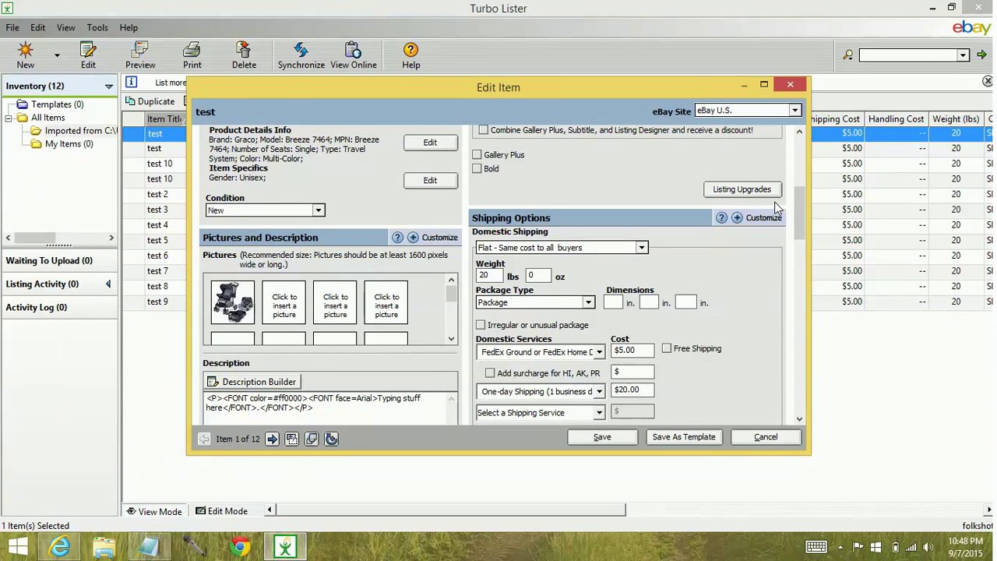
{"action": "left_click", "coordinate": [765, 201]}
{"action": "left_click", "coordinate": [765, 436]}
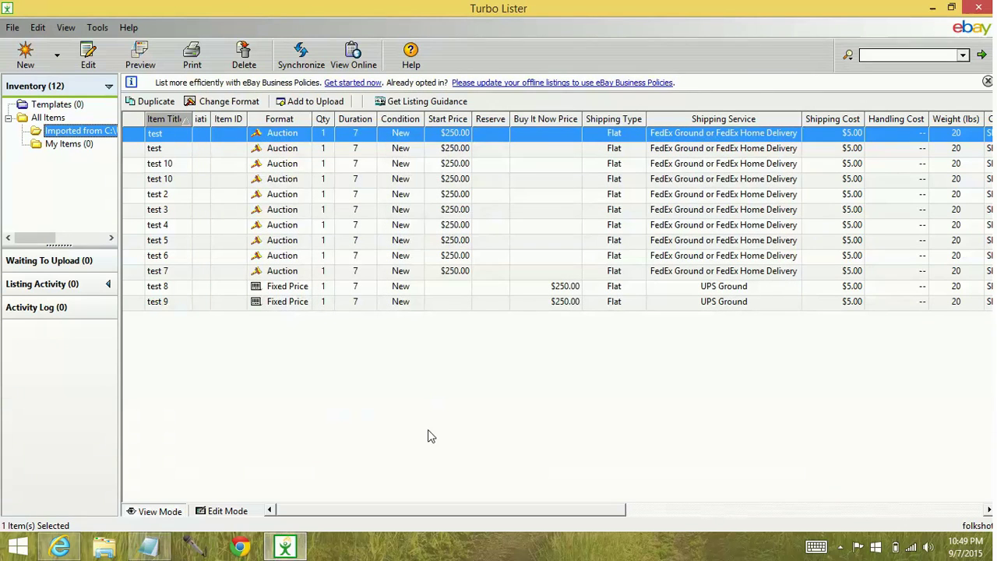